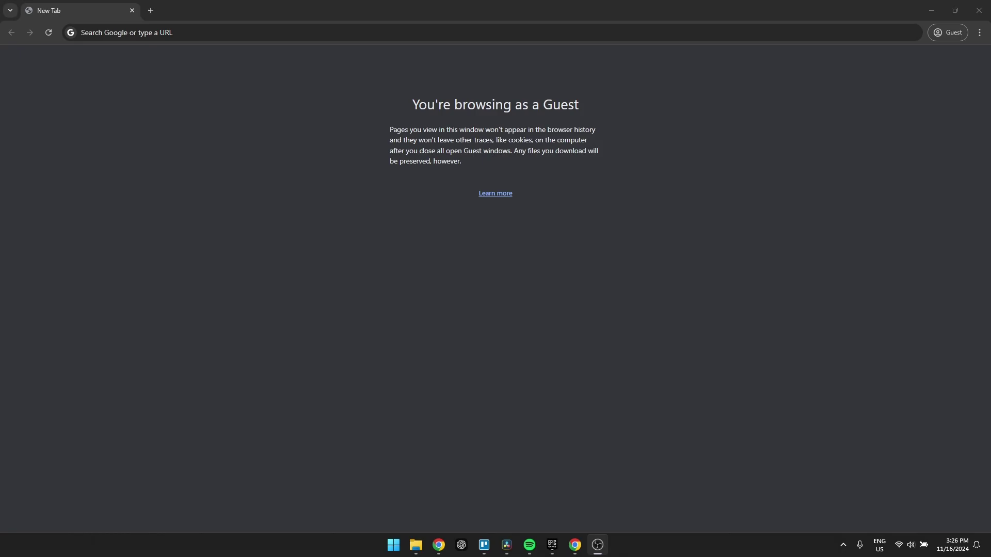
Search Google for 'rise pay', open the Rise Works site and go to its login page.
{"action": "left_click", "coordinate": [231, 32]}
{"action": "type", "text": "rise p"}
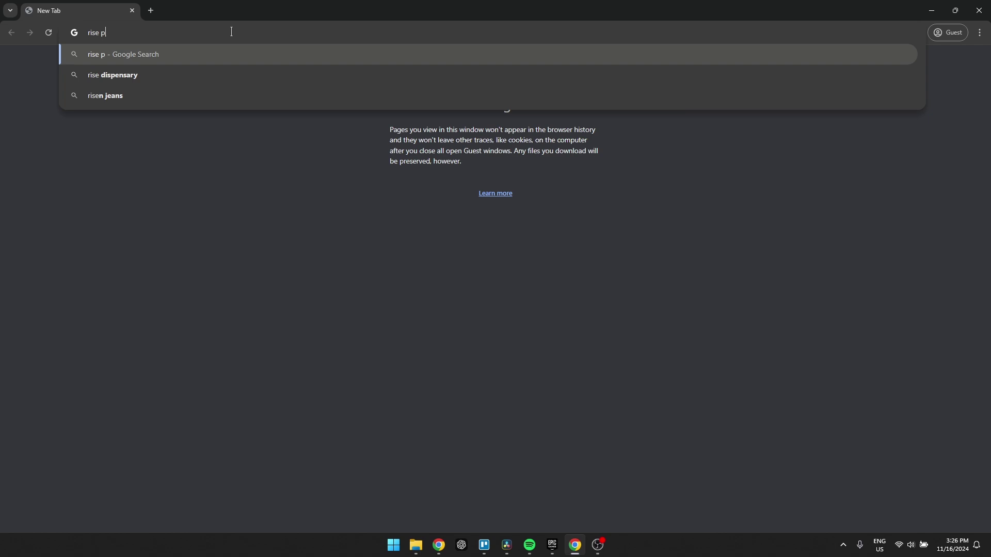
{"action": "type", "text": "ay"}
{"action": "key", "text": "Return"}
{"action": "left_click", "coordinate": [250, 153]}
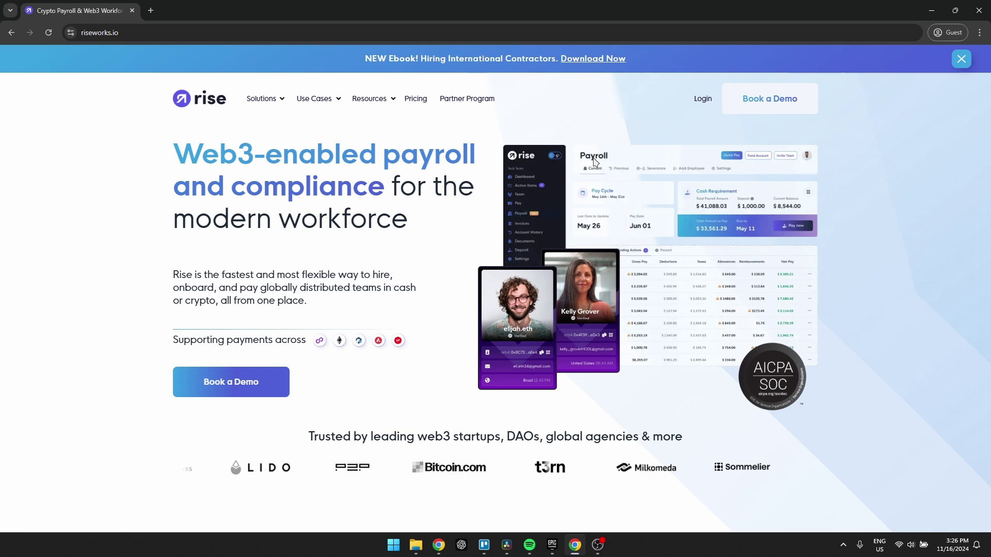
{"action": "left_click", "coordinate": [699, 102]}
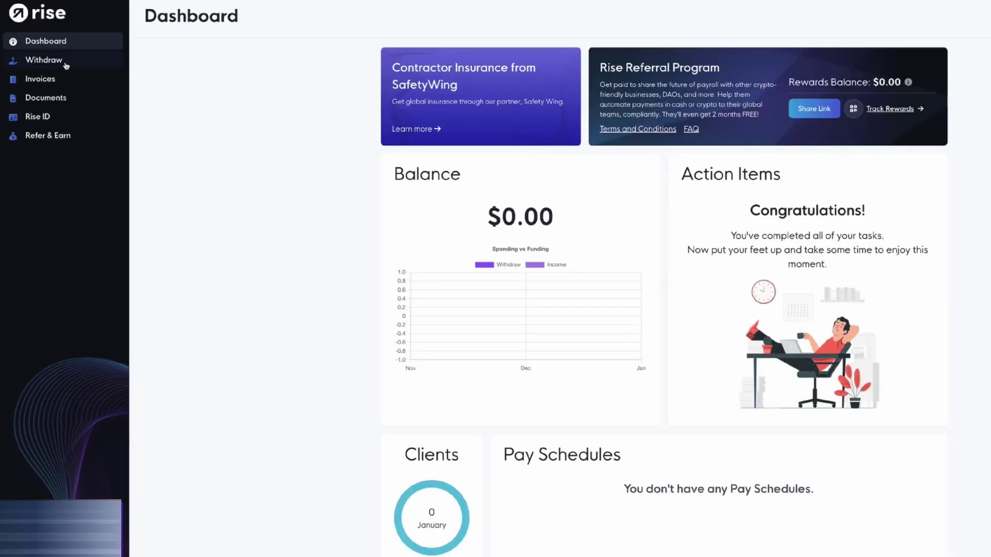
Open Withdraw from the sidebar to view external accounts, including the verifying GBP account.
{"action": "left_click", "coordinate": [65, 66]}
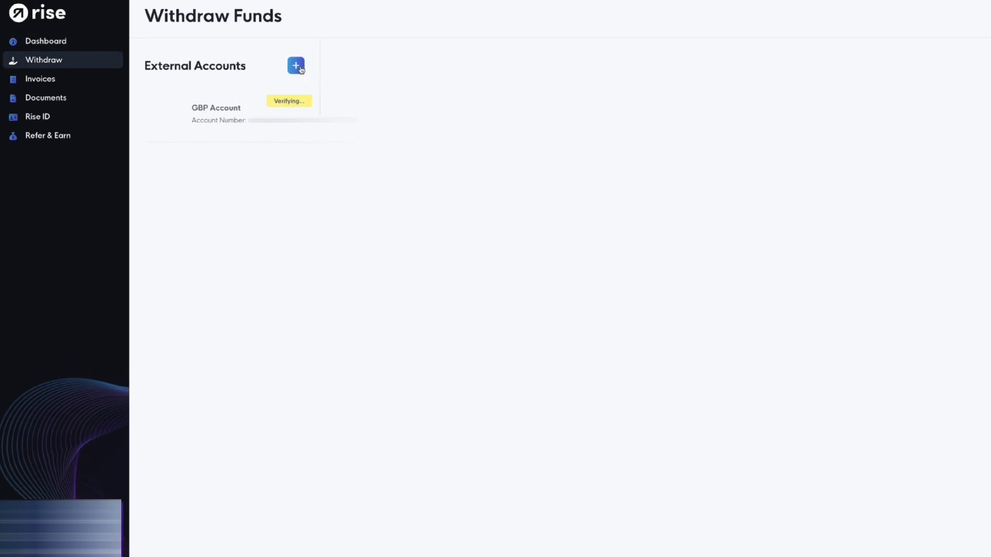
Start a new external account to show the USDC on Kraken, GBP Bank Transfer and Blockchain Wallet options.
{"action": "left_click", "coordinate": [297, 65]}
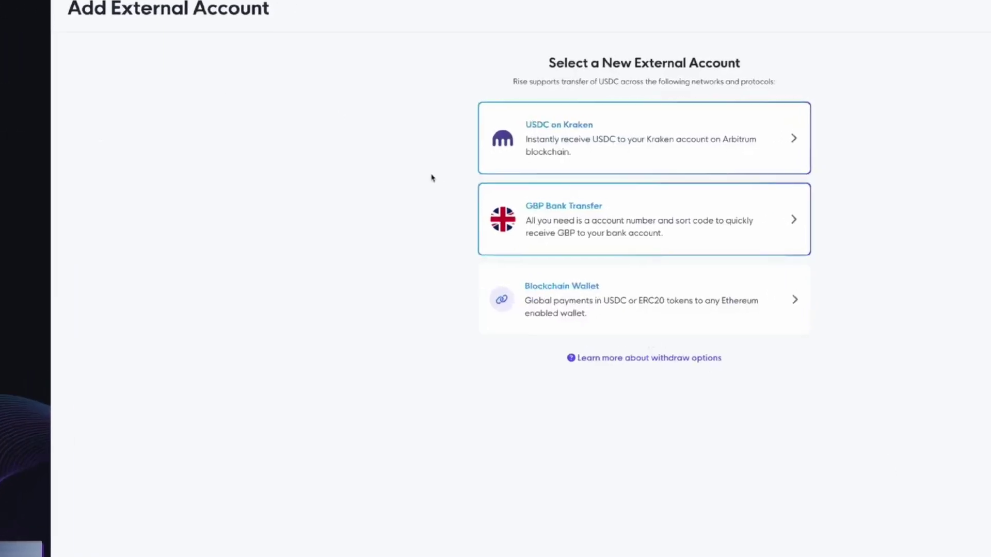